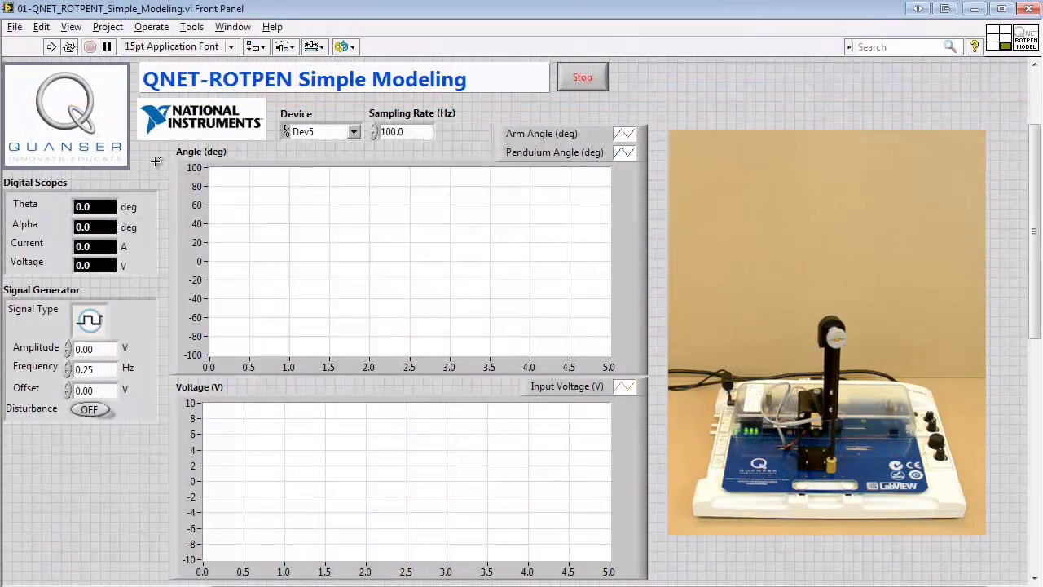
- Run the Simple Modeling VI, step the offset up to 0.40 V and switch on the disturbance
{"action": "key", "text": "ctrl+r"}
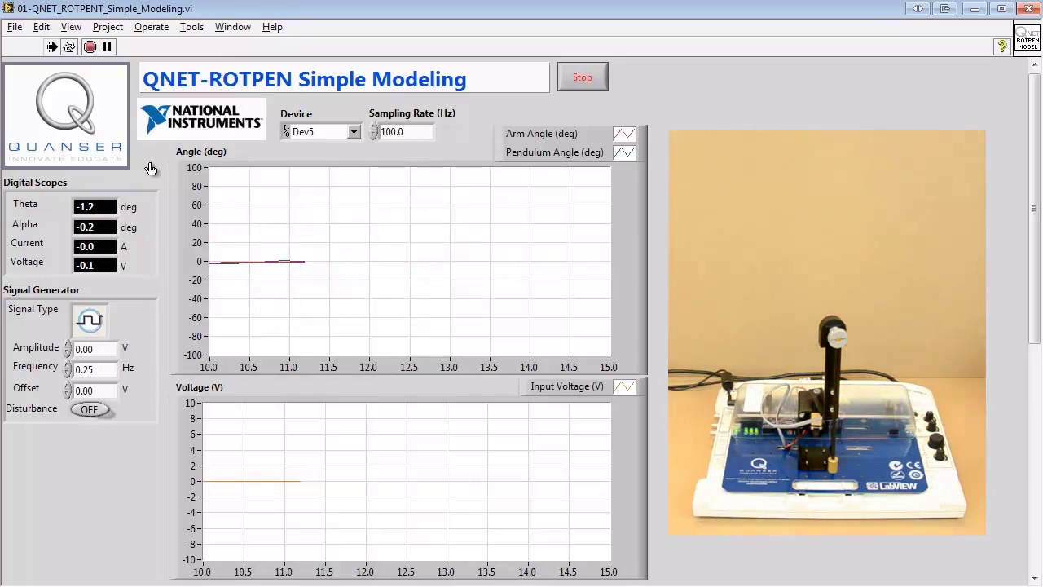
{"action": "left_click", "coordinate": [68, 387]}
{"action": "left_click", "coordinate": [67, 386]}
{"action": "left_click", "coordinate": [67, 387]}
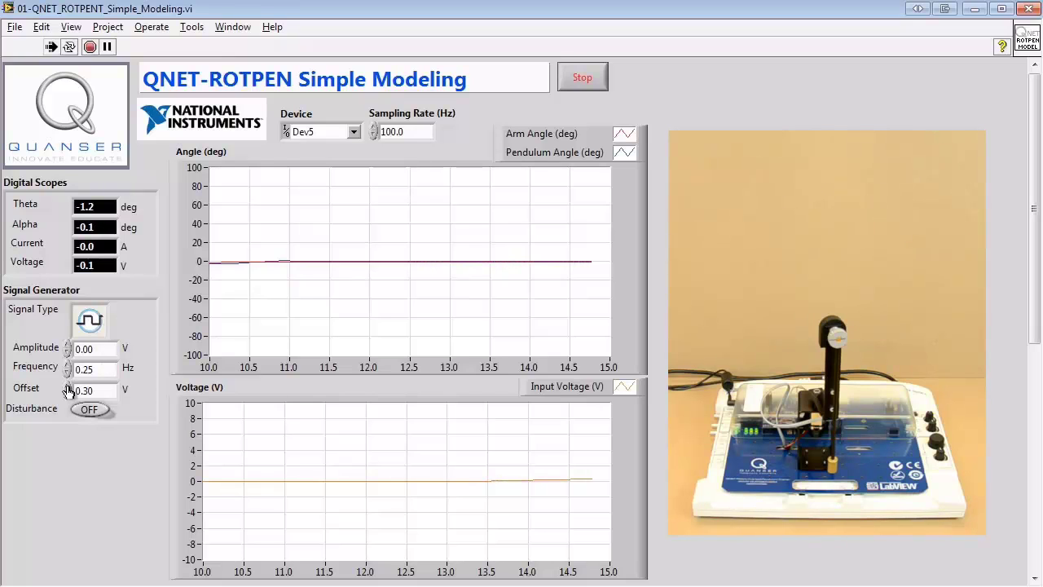
{"action": "left_click", "coordinate": [68, 386]}
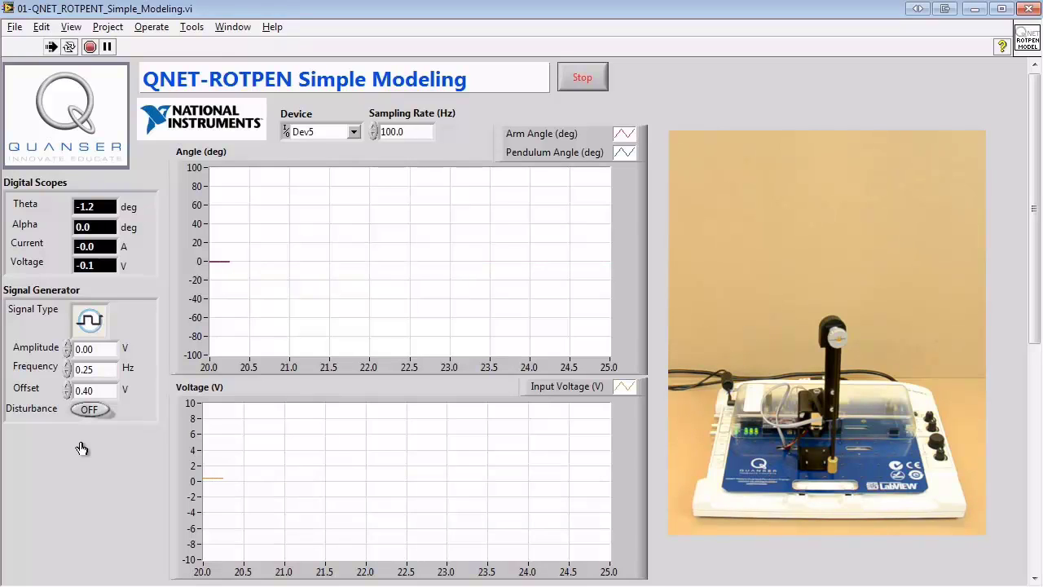
{"action": "left_click", "coordinate": [92, 411]}
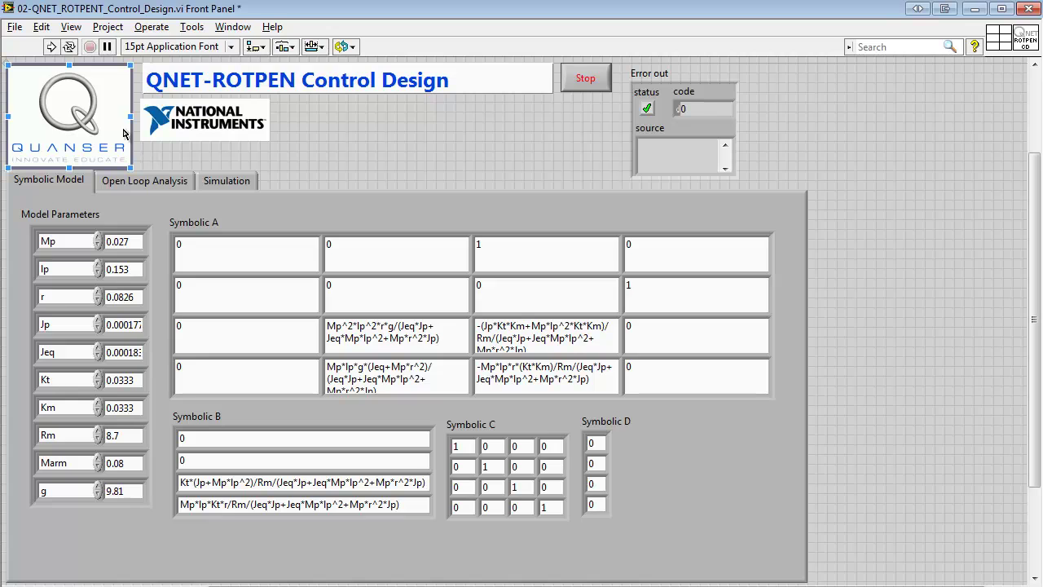
- Run the Control Design VI, edit Jp in the Symbolic Model, and check open-loop poles 3.48 and -3.51
{"action": "left_click", "coordinate": [50, 46]}
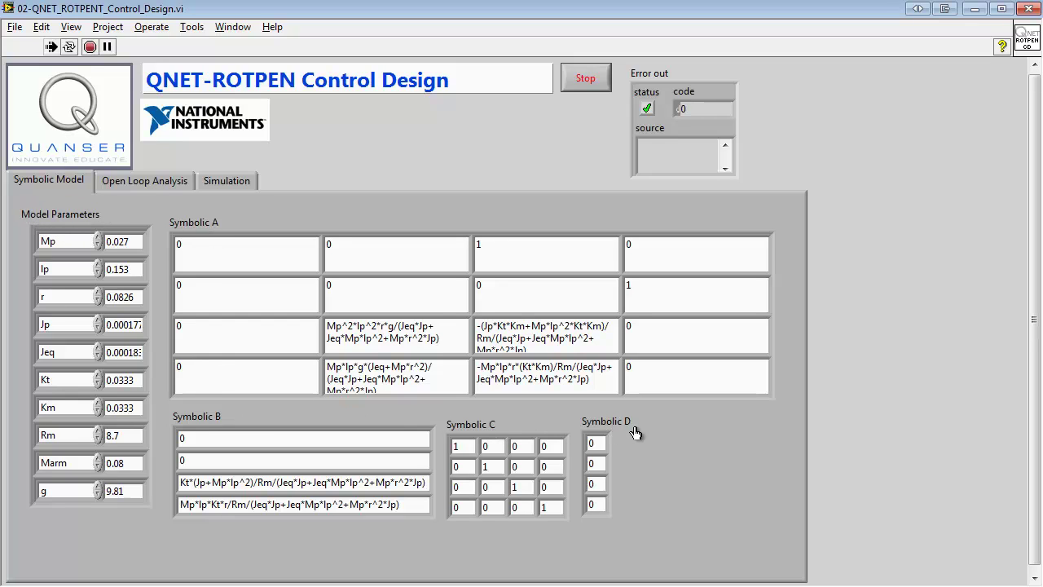
{"action": "left_click", "coordinate": [135, 183]}
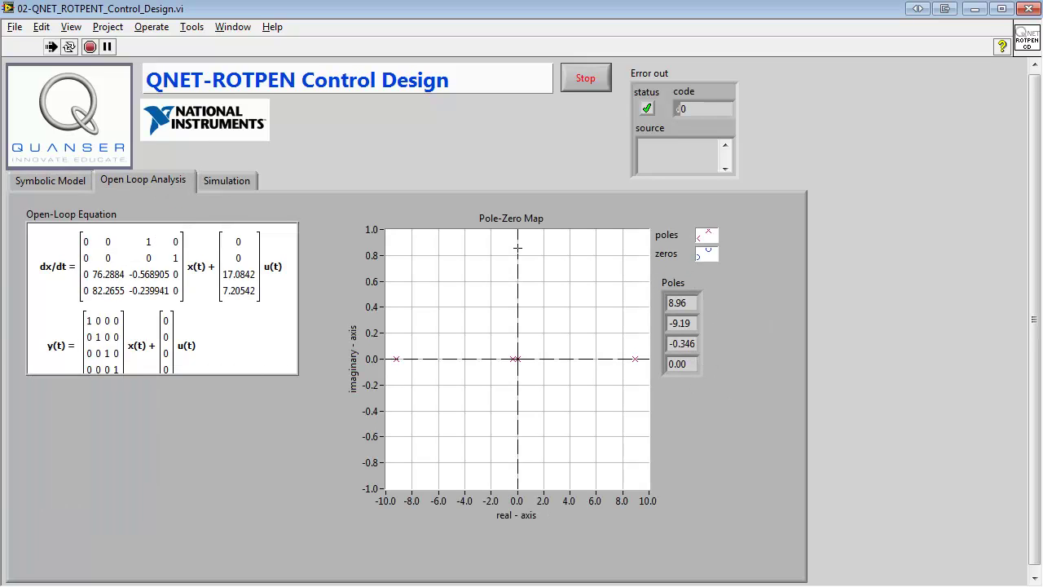
{"action": "left_click", "coordinate": [54, 187]}
{"action": "left_click", "coordinate": [123, 324]}
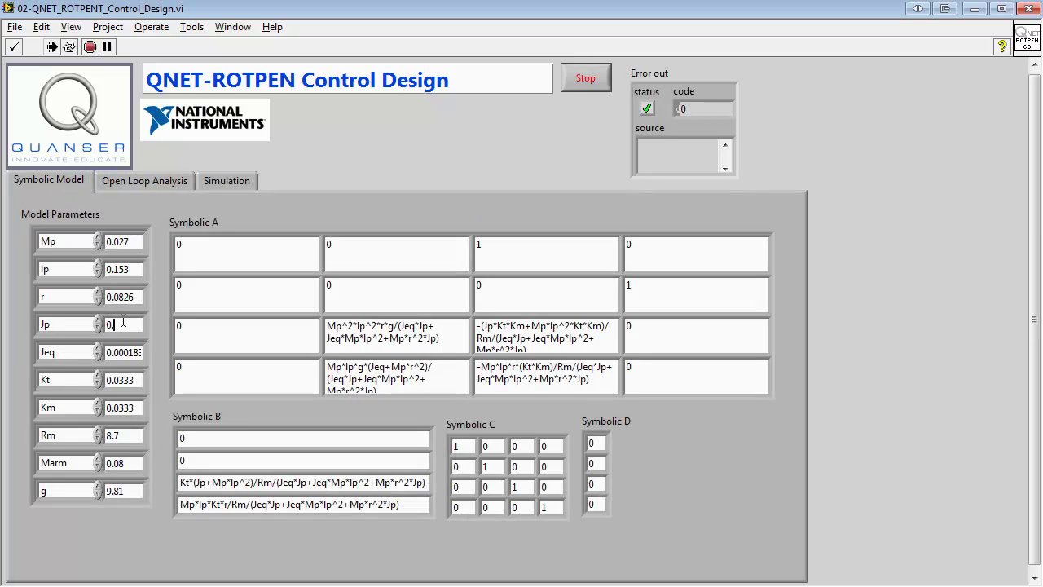
{"action": "left_click", "coordinate": [136, 185]}
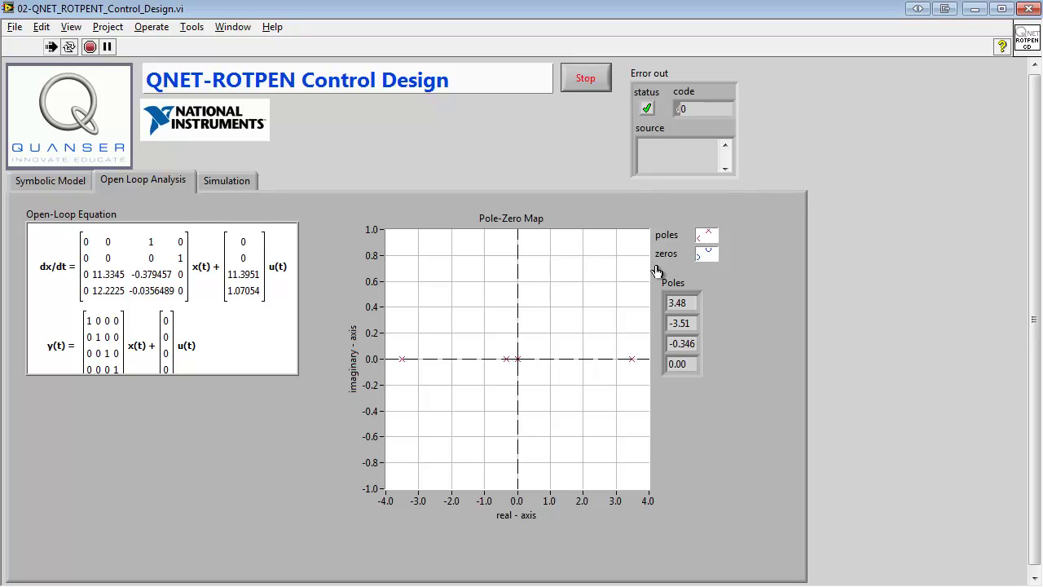
- In the LQR Simulation tab, set the bottom-right Q matrix weight to 10 so gain K is recomputed
{"action": "left_click", "coordinate": [228, 190]}
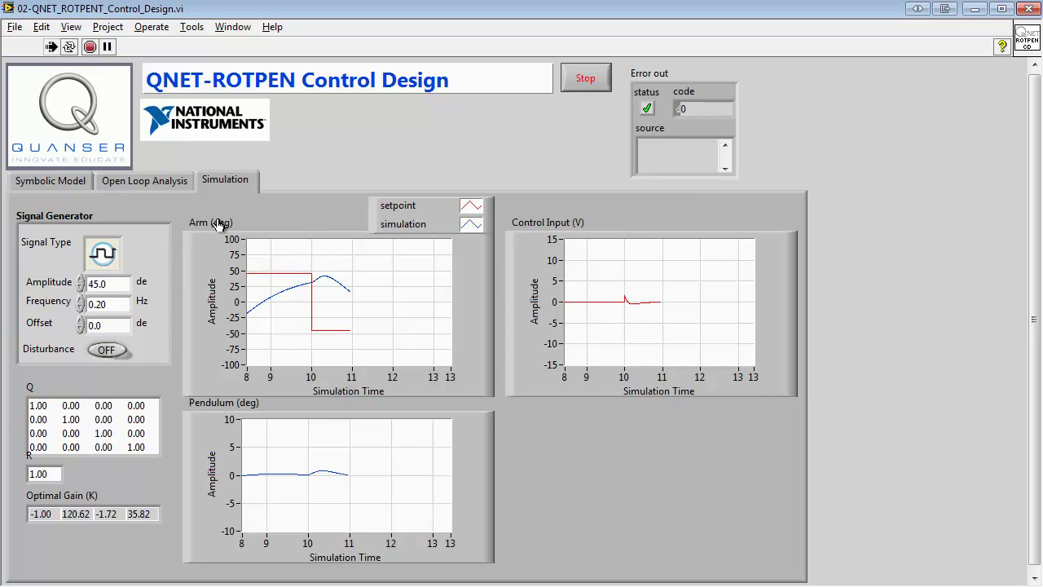
{"action": "double_click", "coordinate": [135, 447]}
{"action": "type", "text": "10"}
{"action": "left_click", "coordinate": [138, 470]}
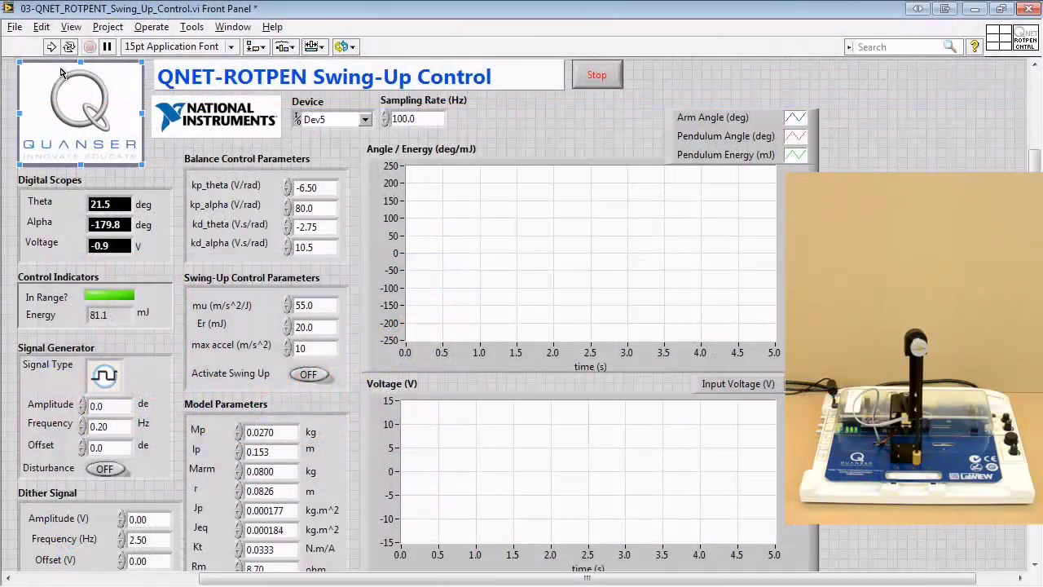
- Run the Swing-Up Control VI and set the signal generator amplitude to 40.0
{"action": "left_click", "coordinate": [51, 47]}
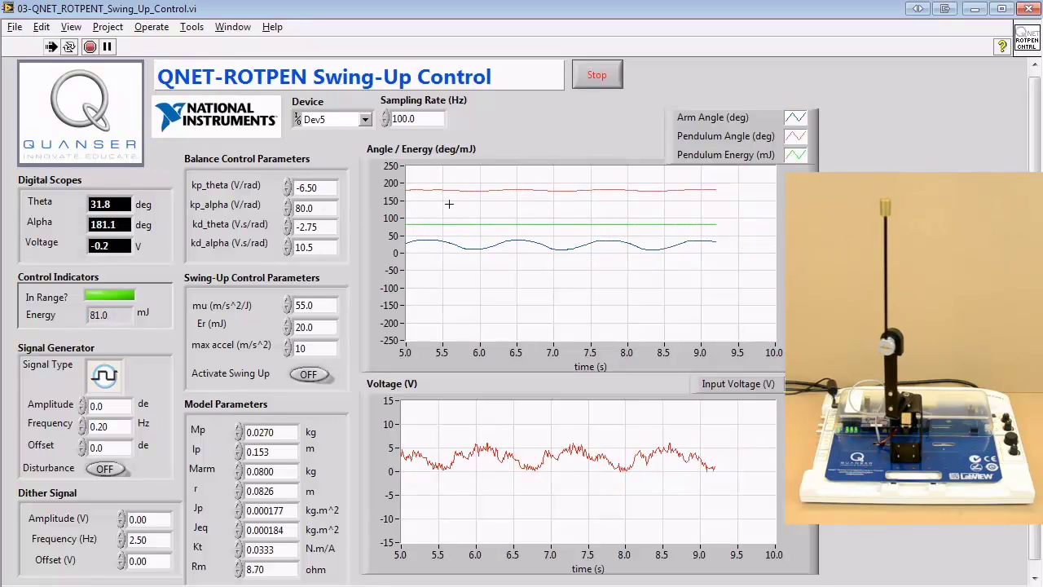
{"action": "double_click", "coordinate": [117, 405]}
{"action": "type", "text": "40"}
{"action": "key", "text": "Return"}
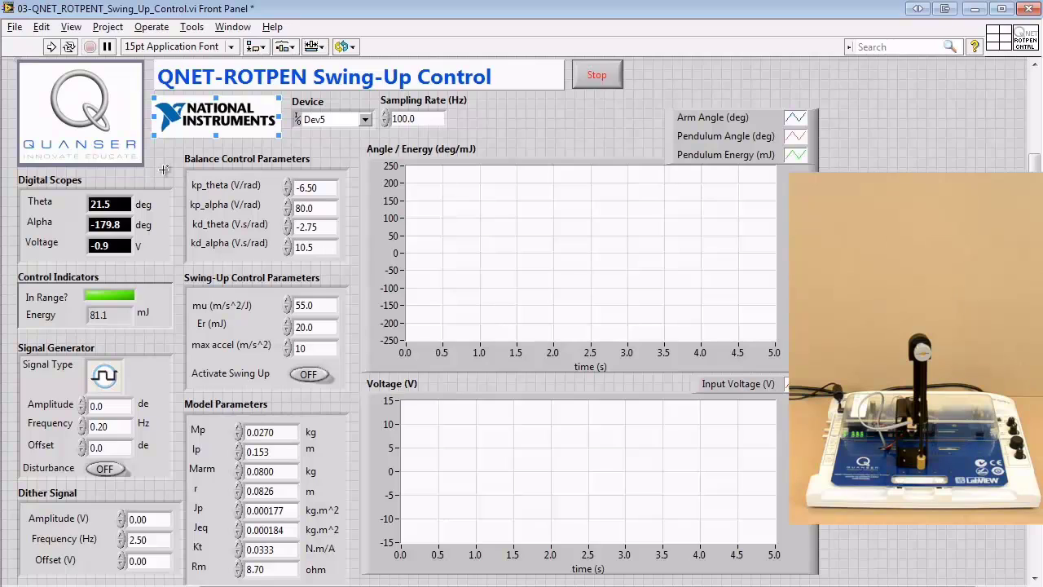
- Run the VI and nudge gains to kp_theta -6.40, kp_alpha 79.0, kd_theta -2.65 and kd_alpha 10.4
{"action": "left_click", "coordinate": [101, 88]}
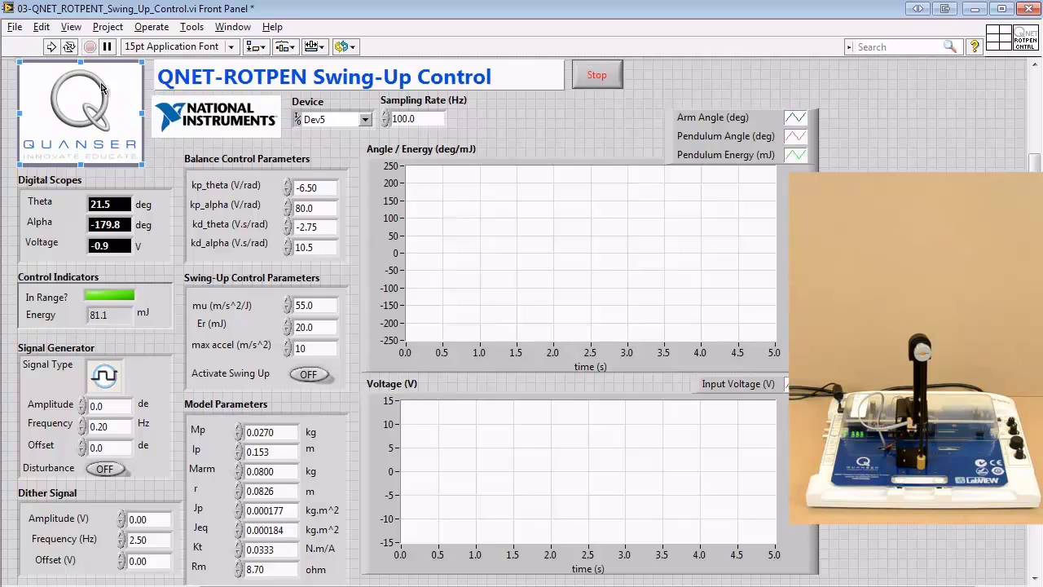
{"action": "left_click", "coordinate": [52, 46]}
{"action": "left_click", "coordinate": [287, 184]}
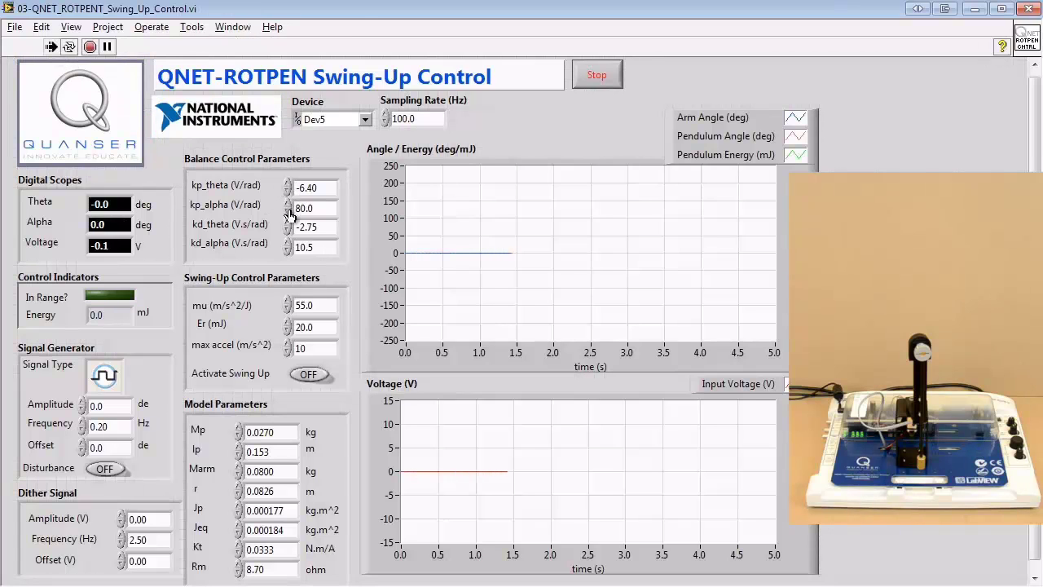
{"action": "left_click", "coordinate": [287, 209]}
{"action": "left_click", "coordinate": [287, 223]}
{"action": "left_click", "coordinate": [286, 249]}
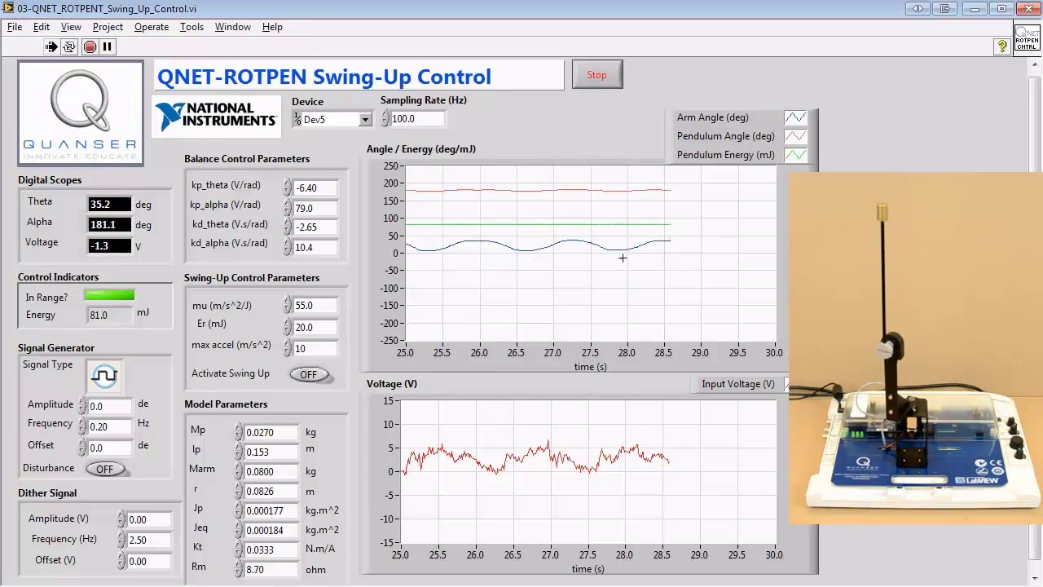
- Set the dither amplitude to 3.00 V and the dither frequency to 3.00 Hz
{"action": "double_click", "coordinate": [148, 518]}
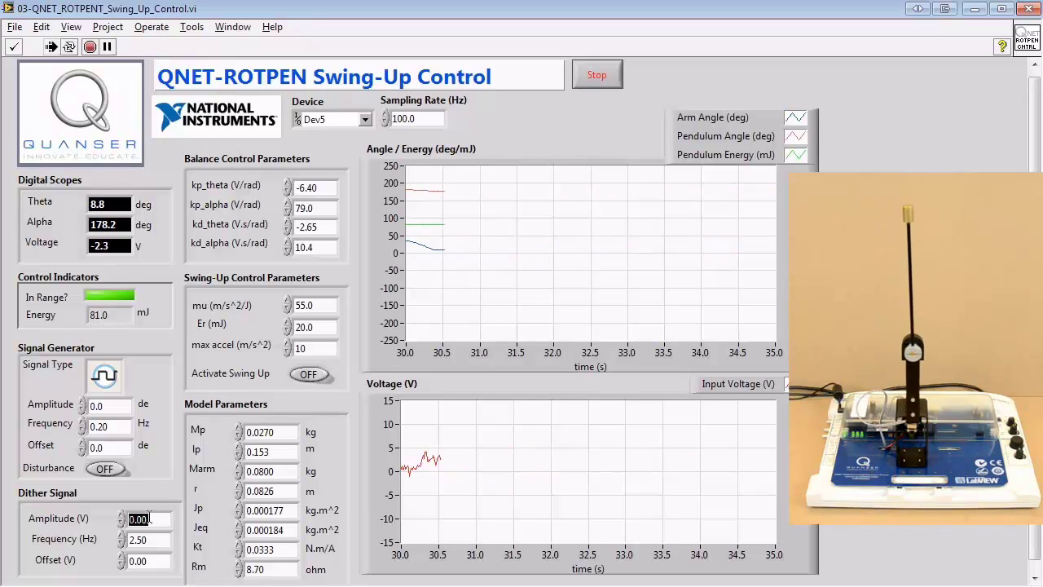
{"action": "type", "text": "3"}
{"action": "key", "text": "Tab"}
{"action": "type", "text": "3"}
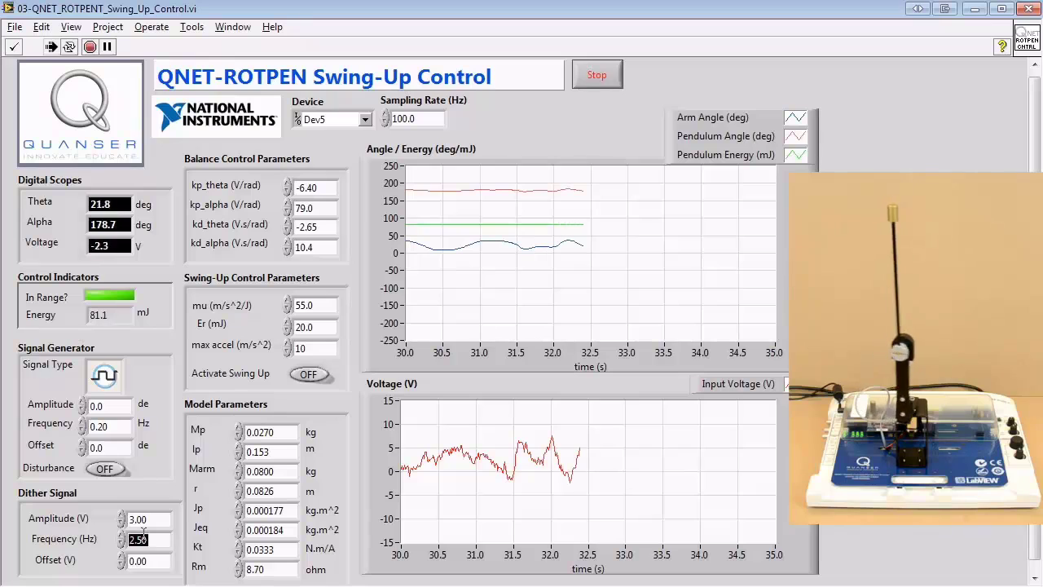
{"action": "key", "text": "Return"}
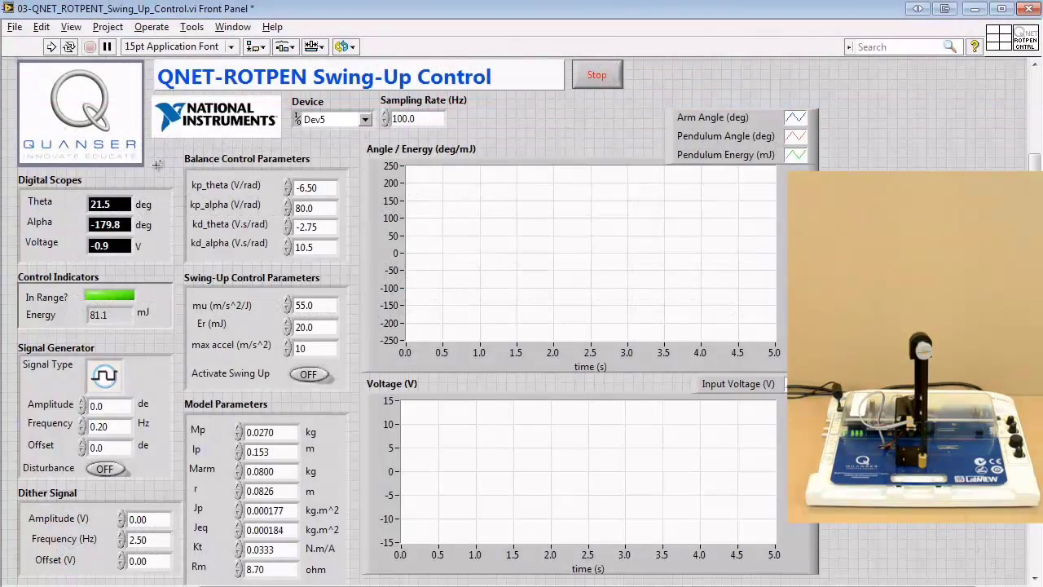
- Start the Swing-Up Control VI from the toolbar with the pendulum hanging down
{"action": "left_click", "coordinate": [53, 46]}
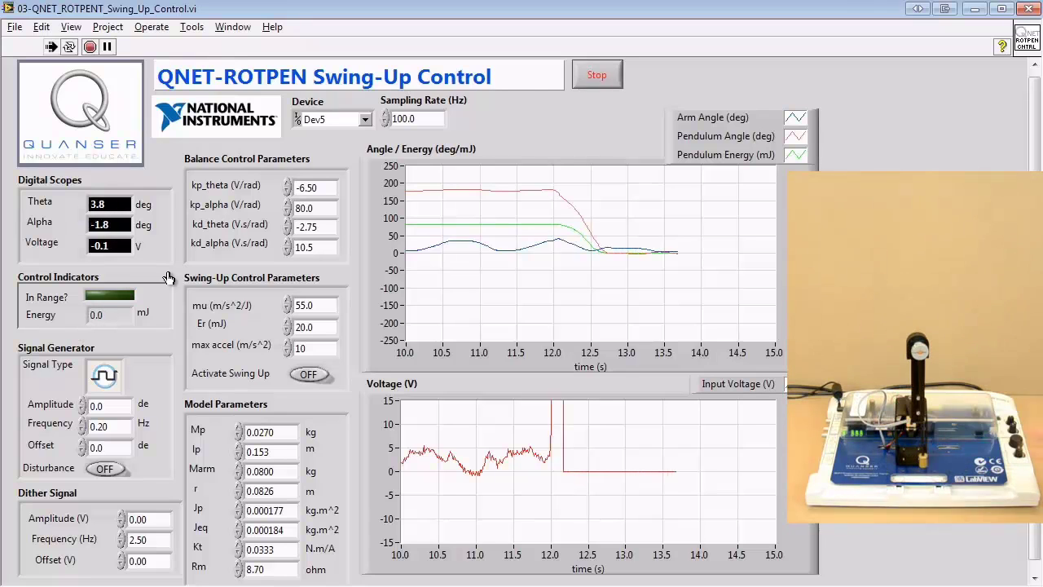
- Enable swing-up, raise reference energy Er to 40.0 mJ, then toggle swing-up off and back on
{"action": "left_click", "coordinate": [310, 375]}
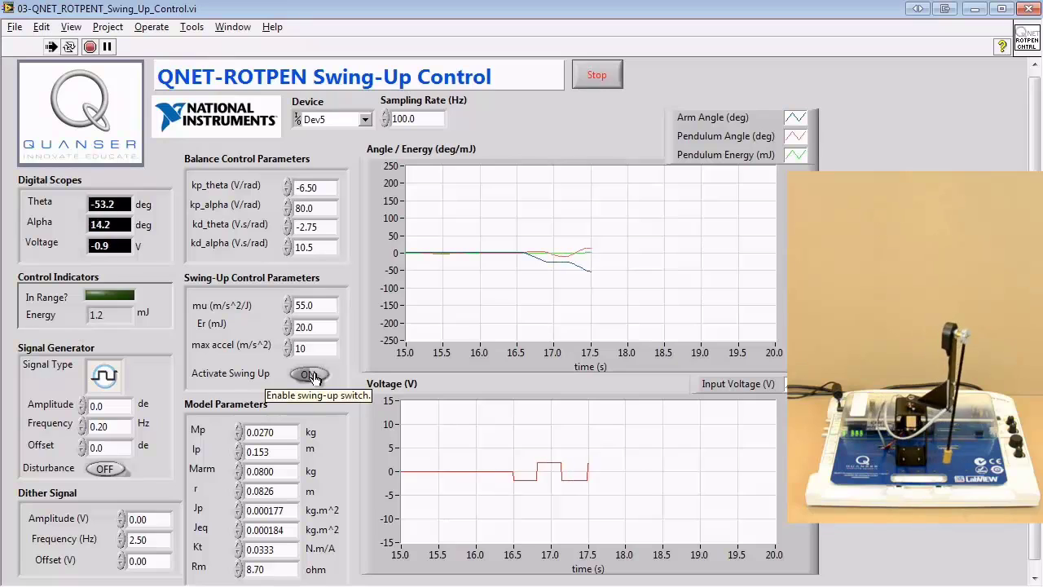
{"action": "left_click", "coordinate": [287, 323]}
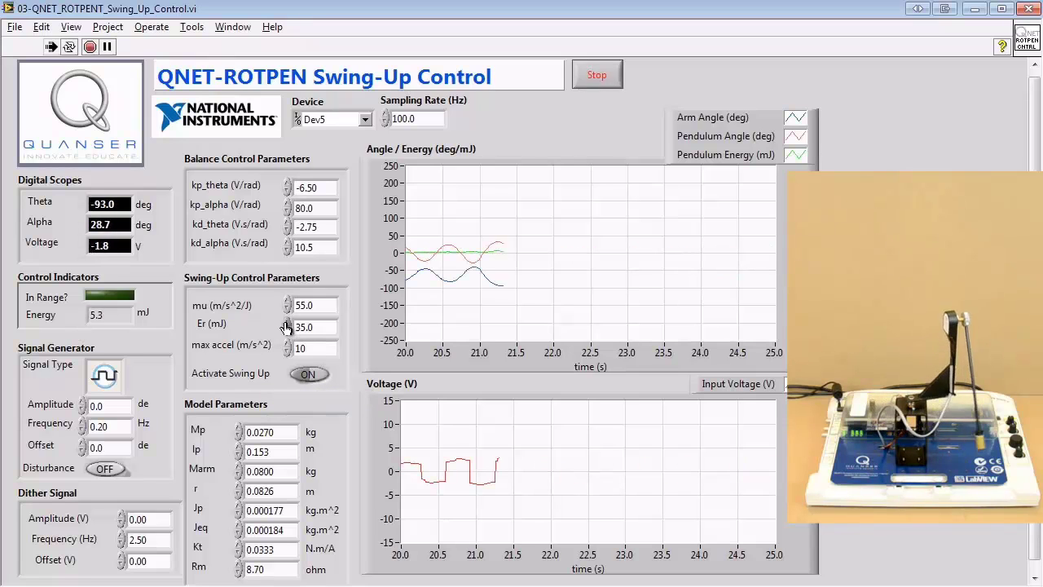
{"action": "left_click", "coordinate": [286, 323]}
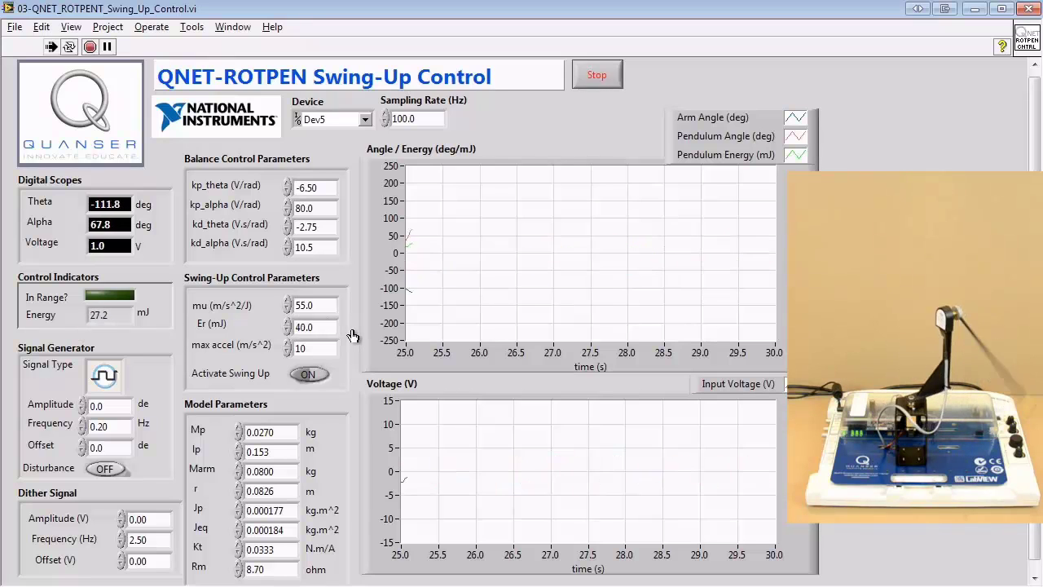
{"action": "left_click", "coordinate": [310, 374]}
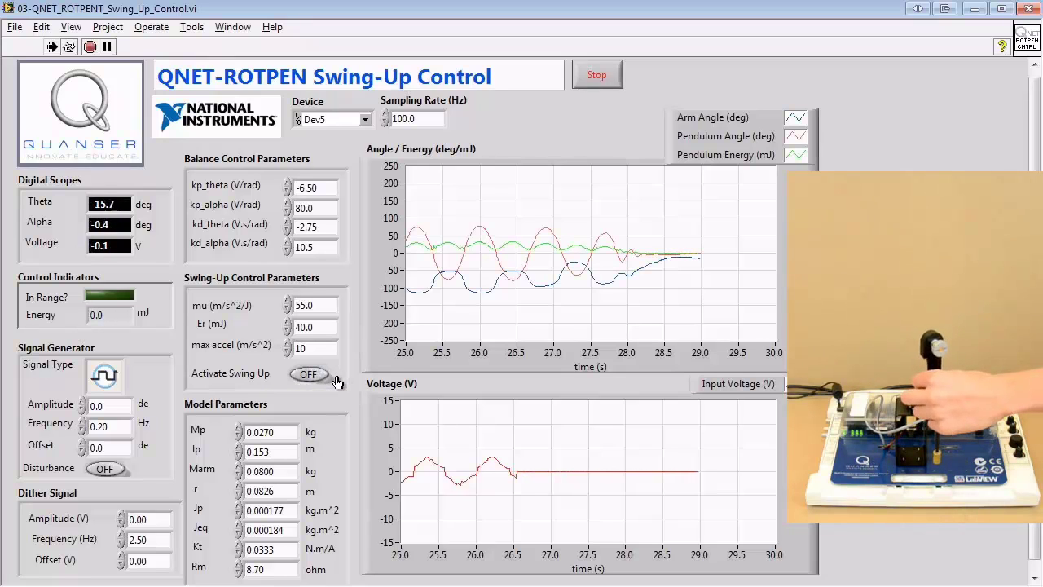
{"action": "left_click", "coordinate": [314, 376]}
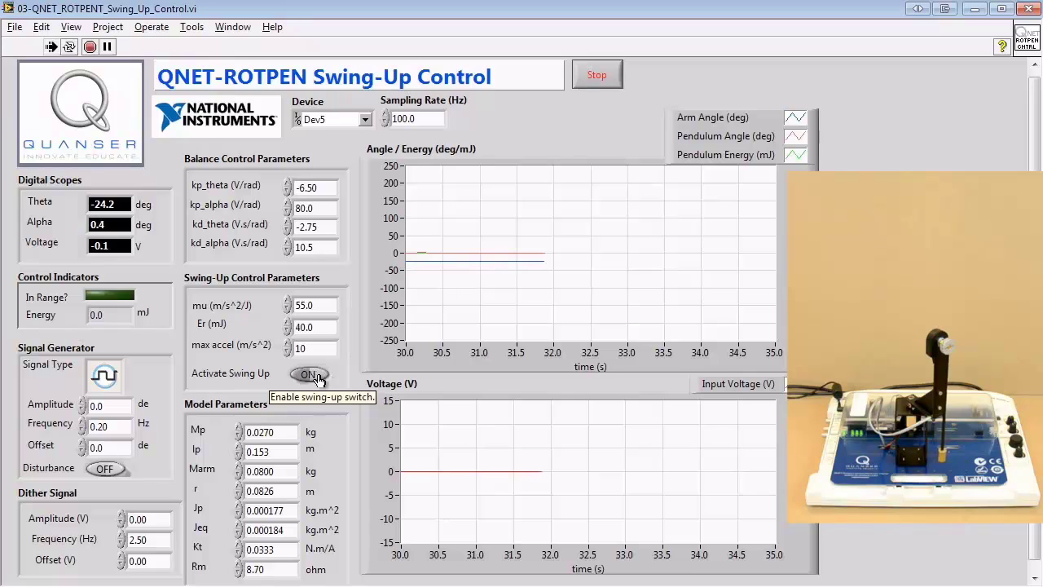
- Raise the swing-up gain mu to 90.0 during the swing-up run
{"action": "left_click", "coordinate": [287, 301]}
{"action": "left_click", "coordinate": [287, 302]}
{"action": "left_click", "coordinate": [287, 301]}
{"action": "left_click", "coordinate": [287, 301]}
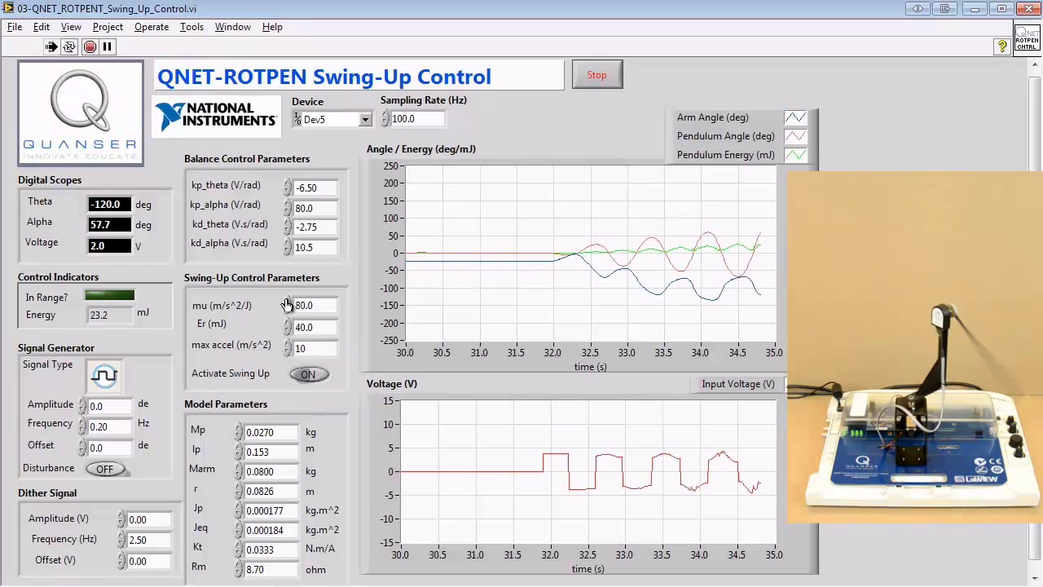
{"action": "left_click", "coordinate": [287, 301]}
{"action": "left_click", "coordinate": [287, 301]}
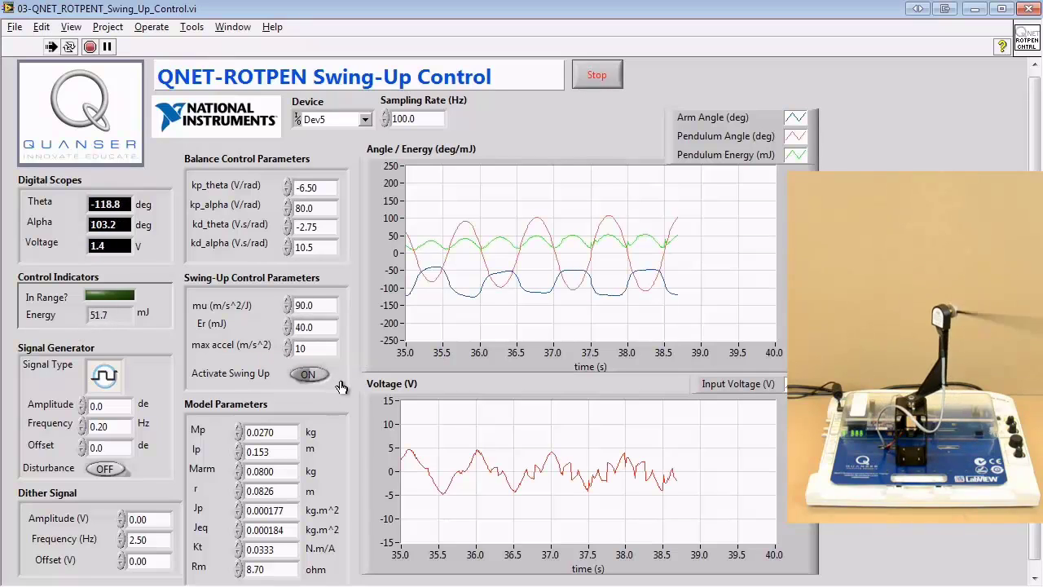
- Turn swing-up off and lower mu back to 55.0
{"action": "left_click", "coordinate": [313, 376]}
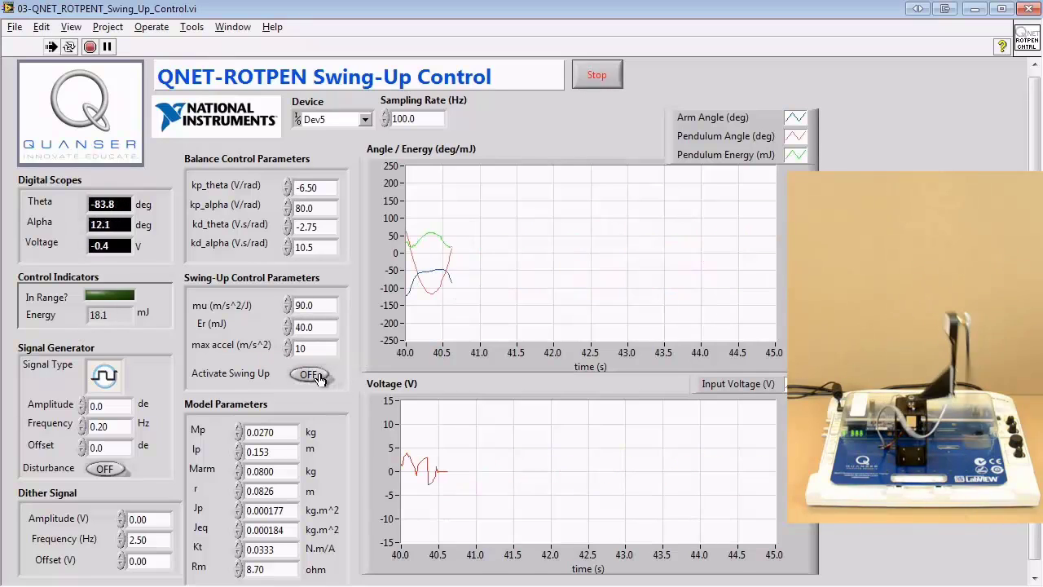
{"action": "left_click", "coordinate": [287, 310]}
{"action": "left_click", "coordinate": [287, 310]}
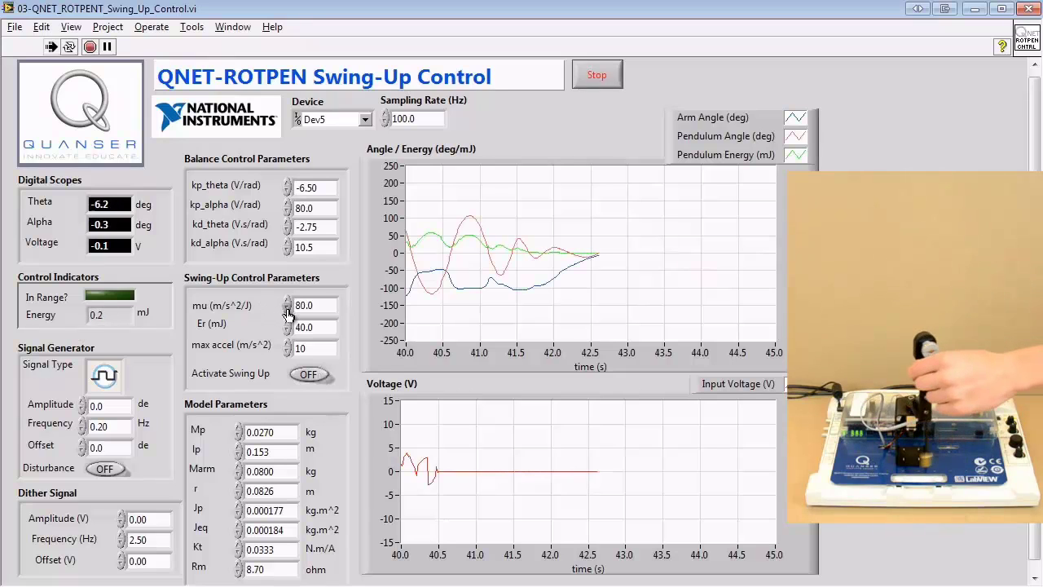
{"action": "left_click", "coordinate": [287, 310]}
{"action": "left_click", "coordinate": [287, 310]}
{"action": "left_click", "coordinate": [287, 310]}
{"action": "left_click", "coordinate": [287, 310]}
{"action": "left_click", "coordinate": [287, 310]}
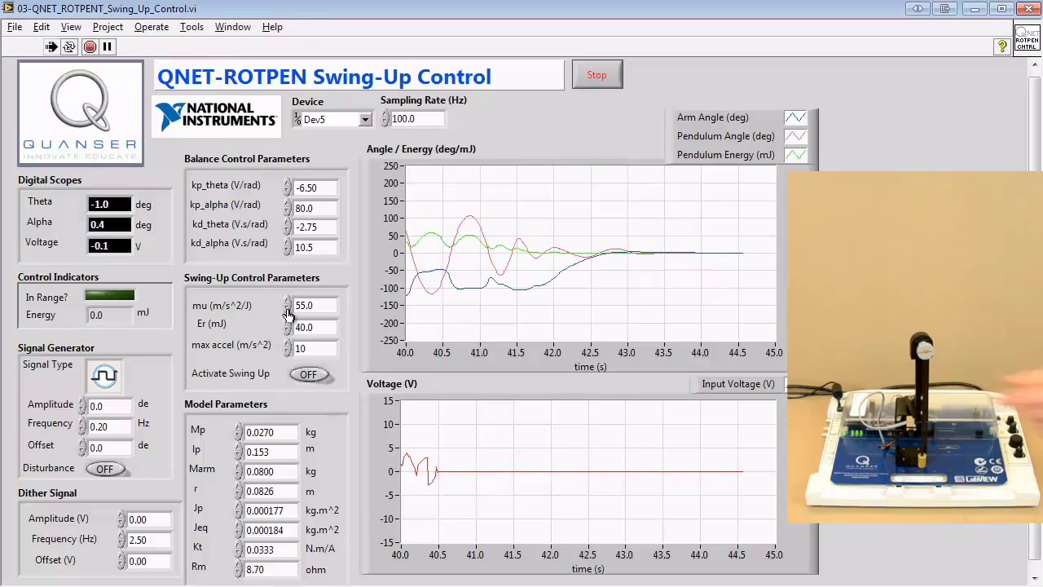
- Re-enable Activate Swing Up and nudge Er one step above 40.0 mJ
{"action": "left_click", "coordinate": [309, 376]}
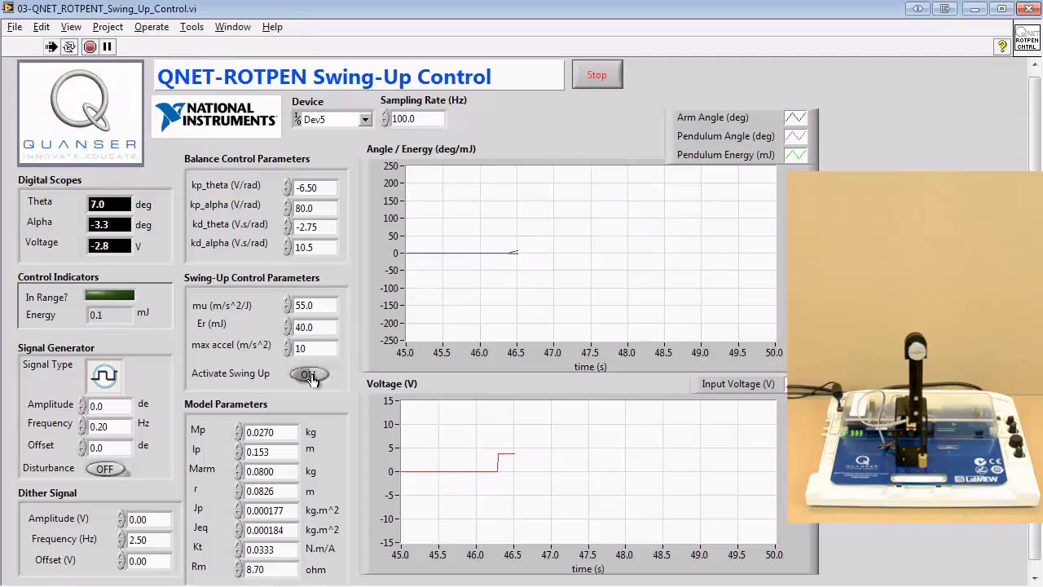
{"action": "left_click", "coordinate": [287, 325]}
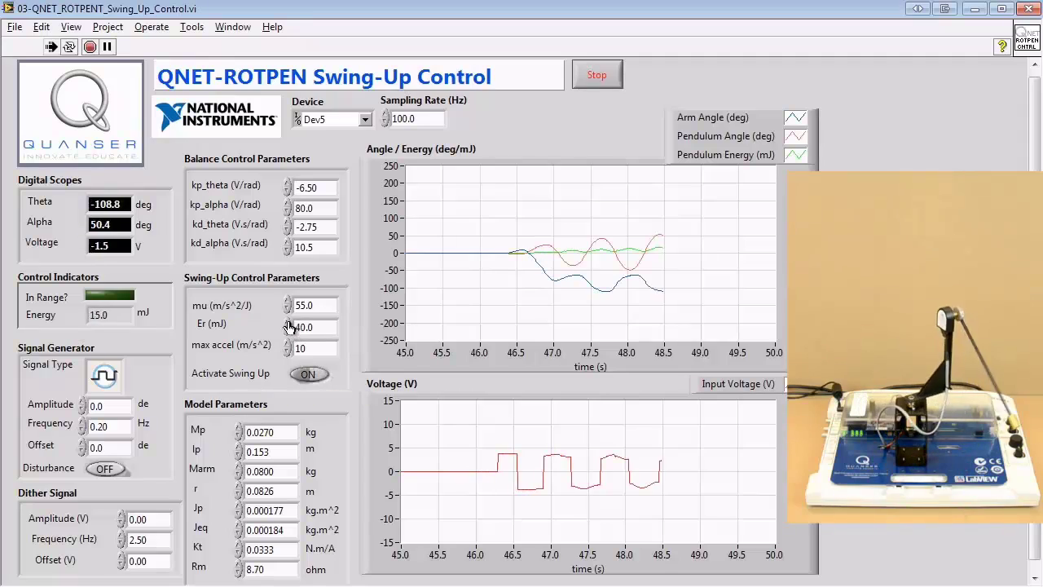